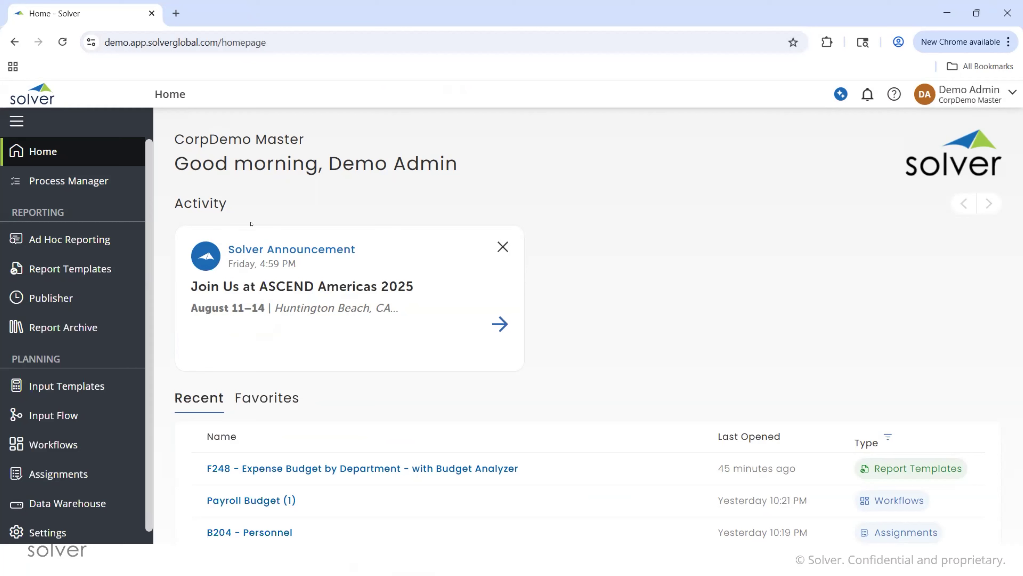
Start a new workflow and name it Payroll
scroll(89, 221, "down", 1)
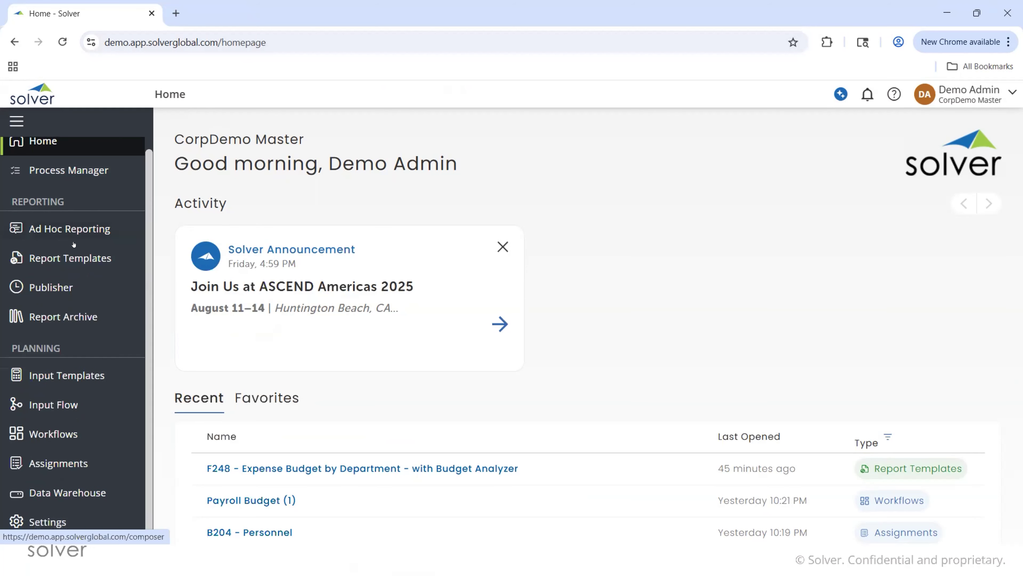
left_click(61, 438)
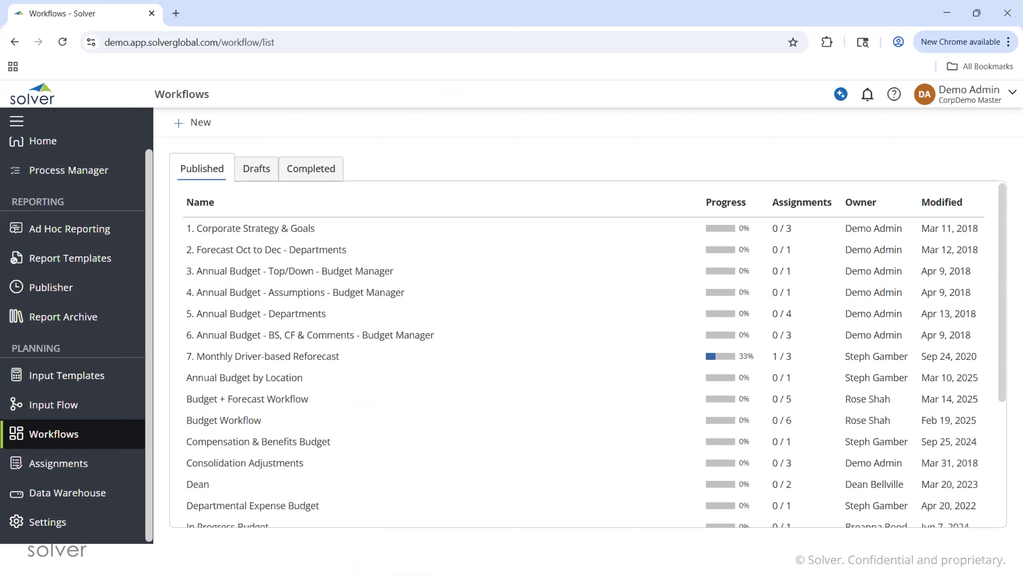
left_click(202, 124)
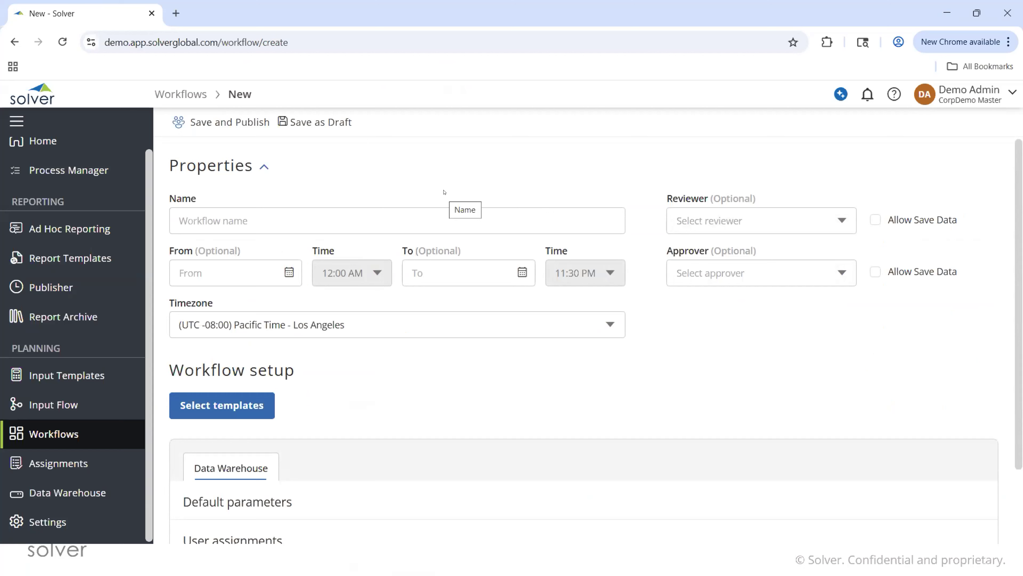
left_click(347, 210)
key("Down")
key("Return")
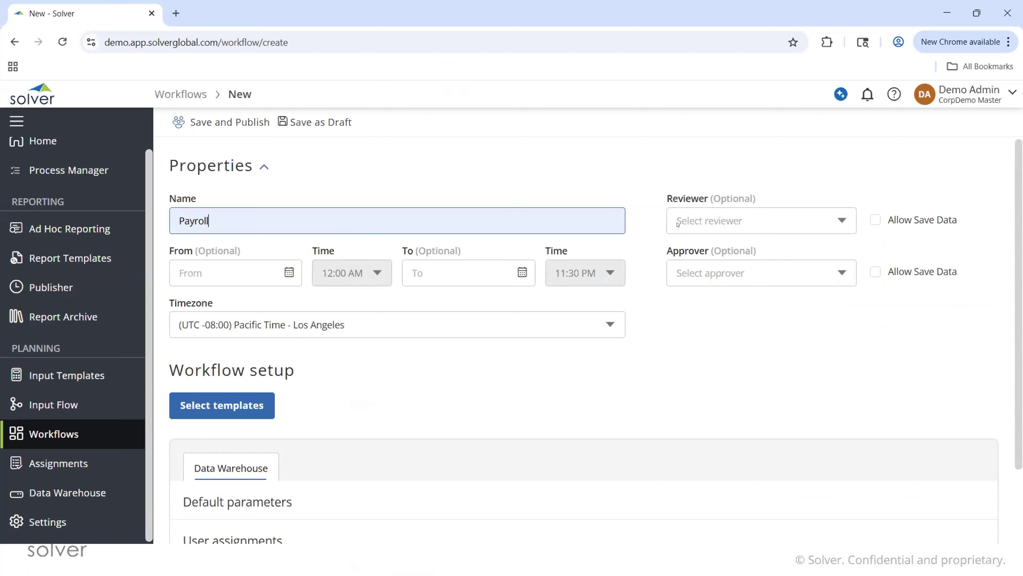
Choose an approver and a reviewer for the Payroll workflow
left_click(846, 276)
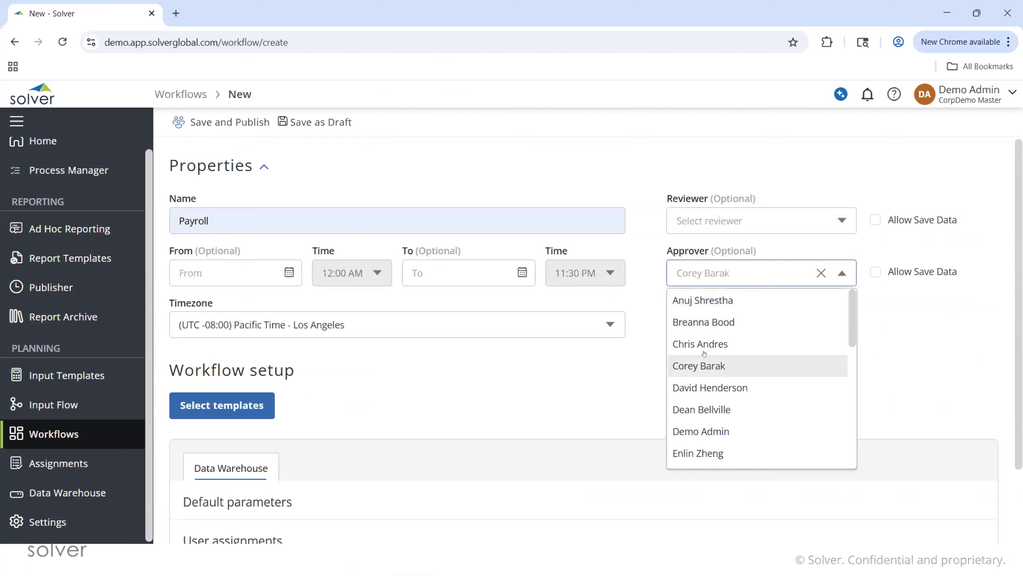
left_click(714, 321)
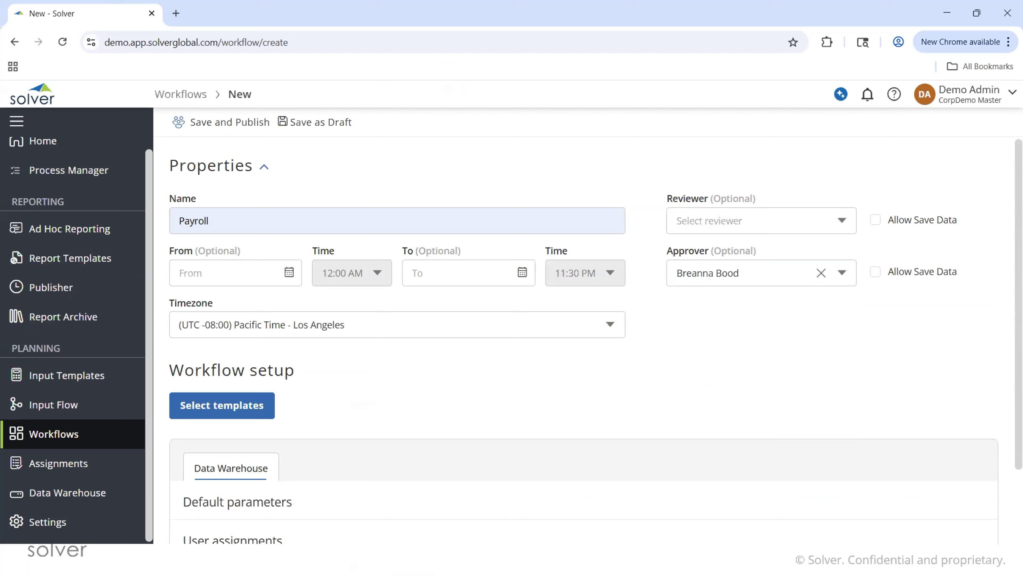
left_click(837, 220)
left_click(764, 291)
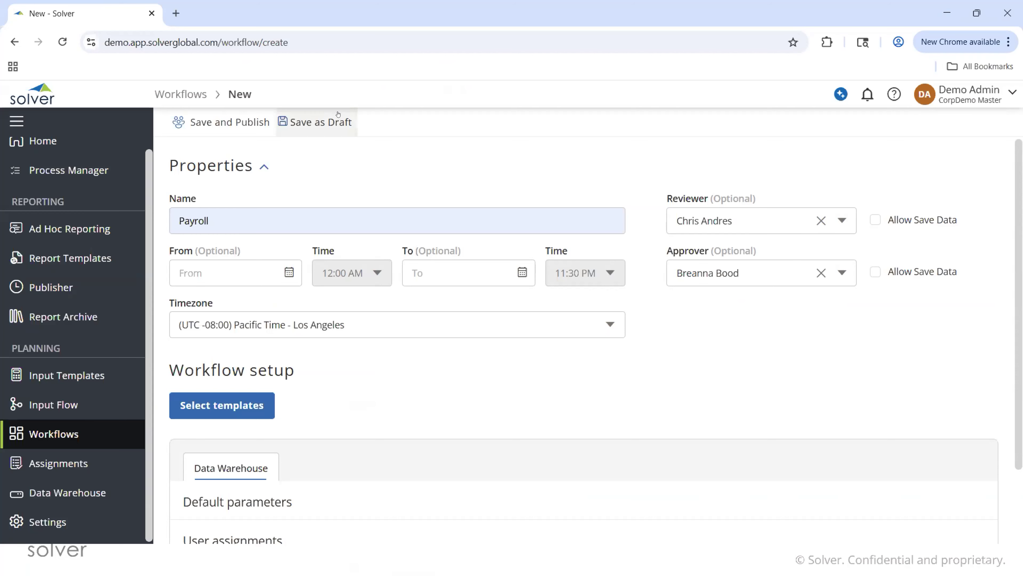
Add the template B204-Personnel (Assumptions Tab) to the workflow setup
scroll(292, 364, "down", 2)
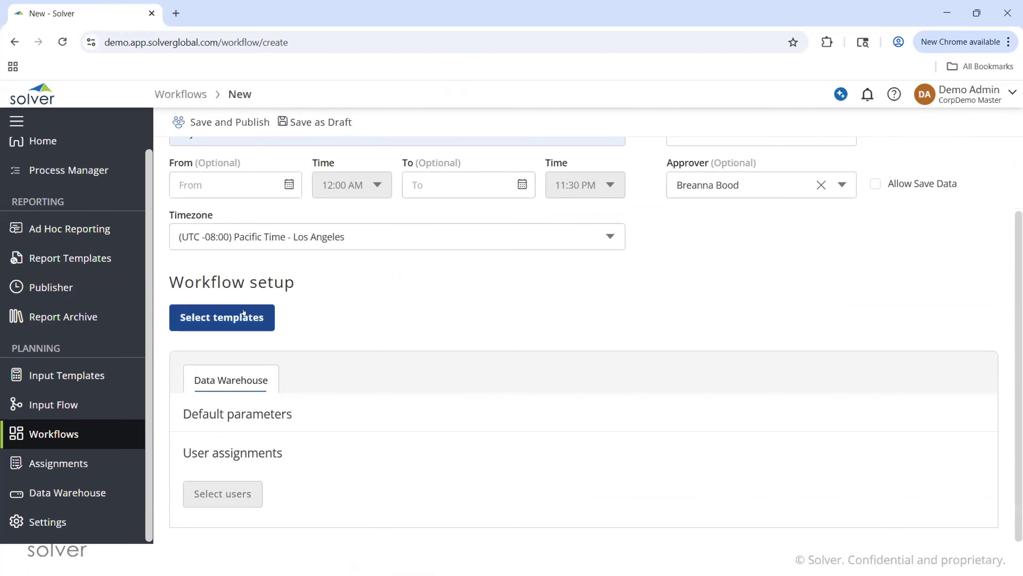
left_click(242, 314)
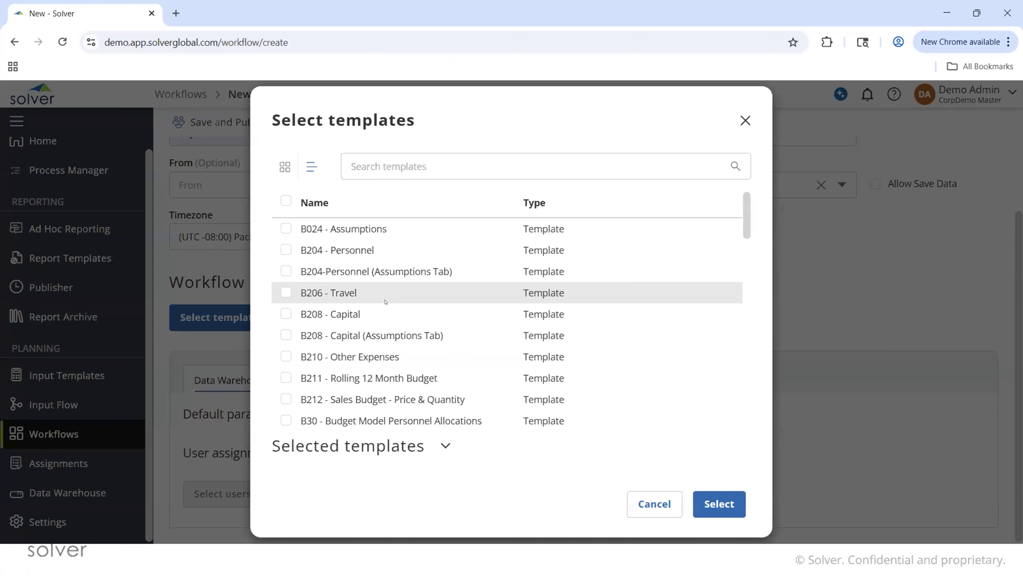
left_click(286, 271)
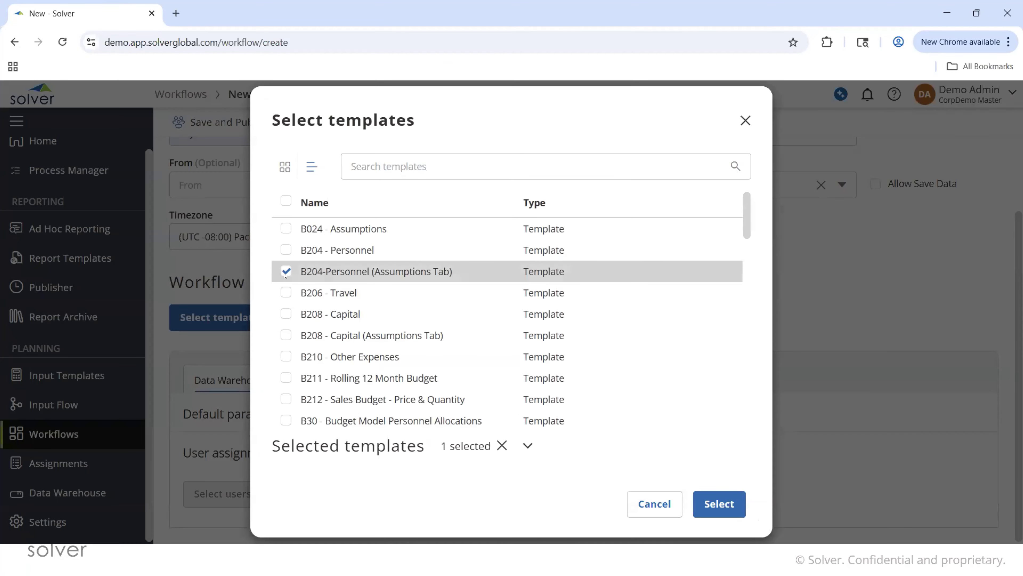
left_click(720, 504)
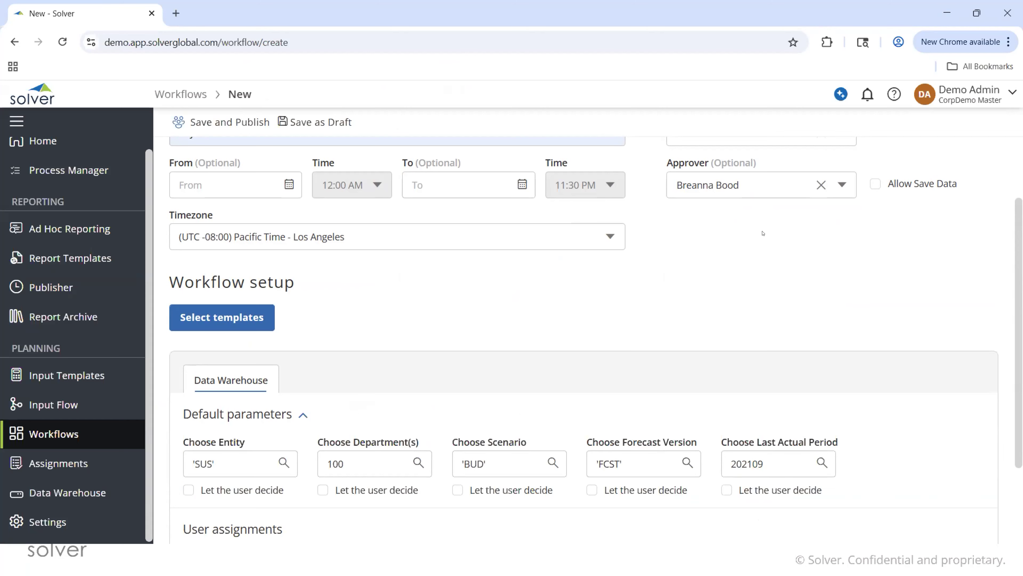
Assign the workflow's approver as the user for the B204-Personnel template and review the workflow's properties
scroll(669, 296, "down", 3)
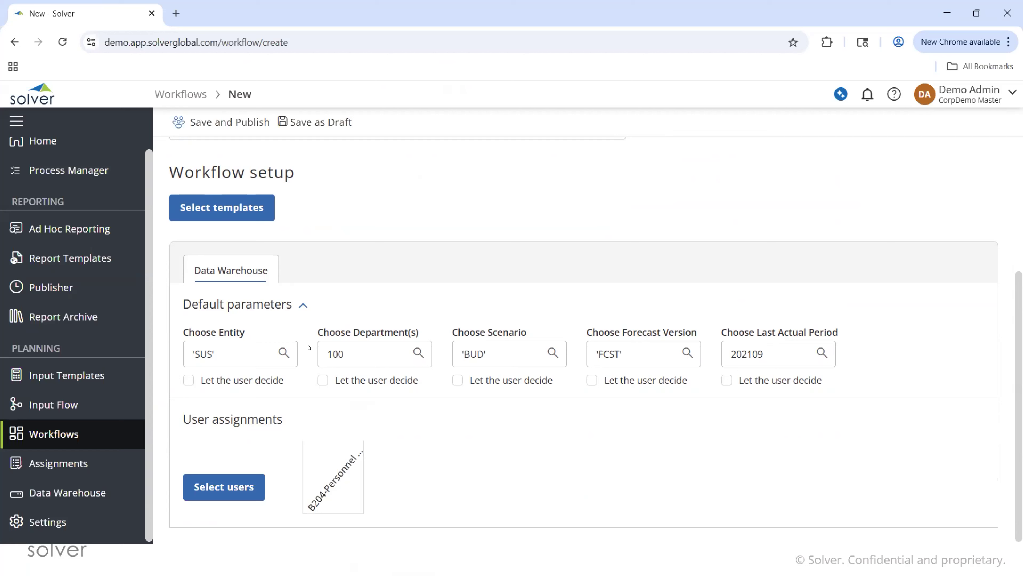
left_click(226, 487)
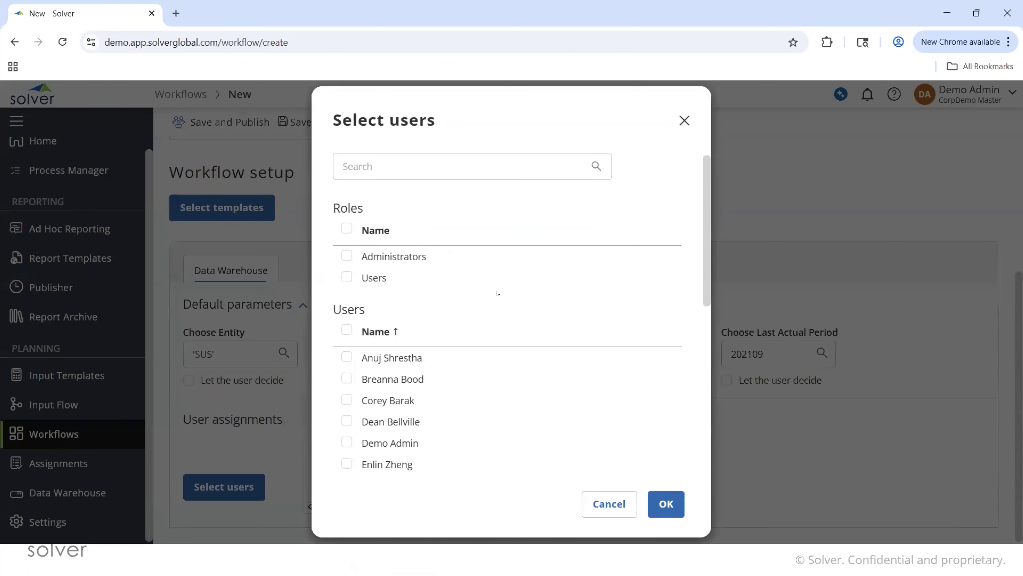
left_click(386, 379)
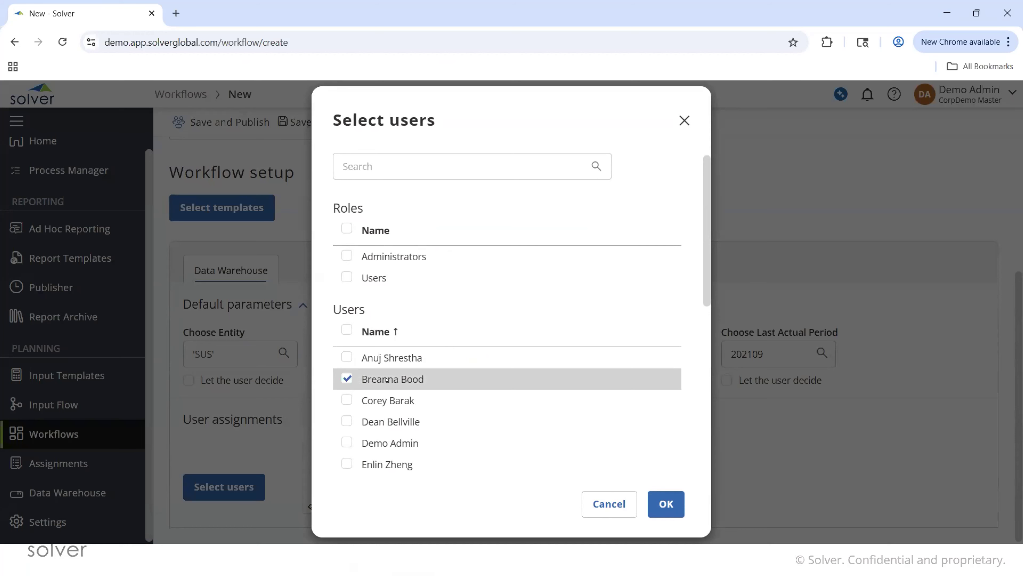
left_click(664, 504)
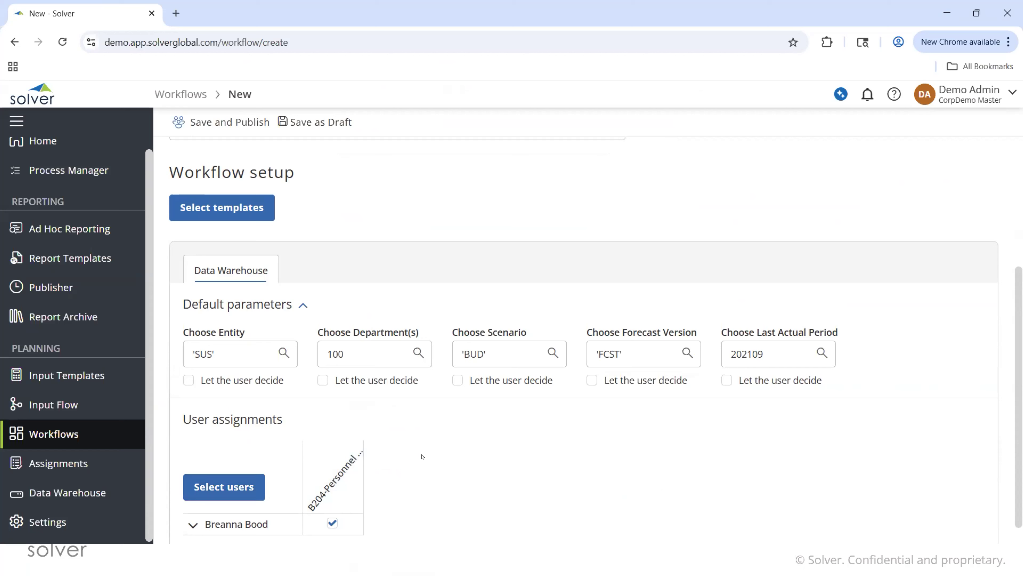
mouse_move(337, 472)
scroll(337, 261, "up", 5)
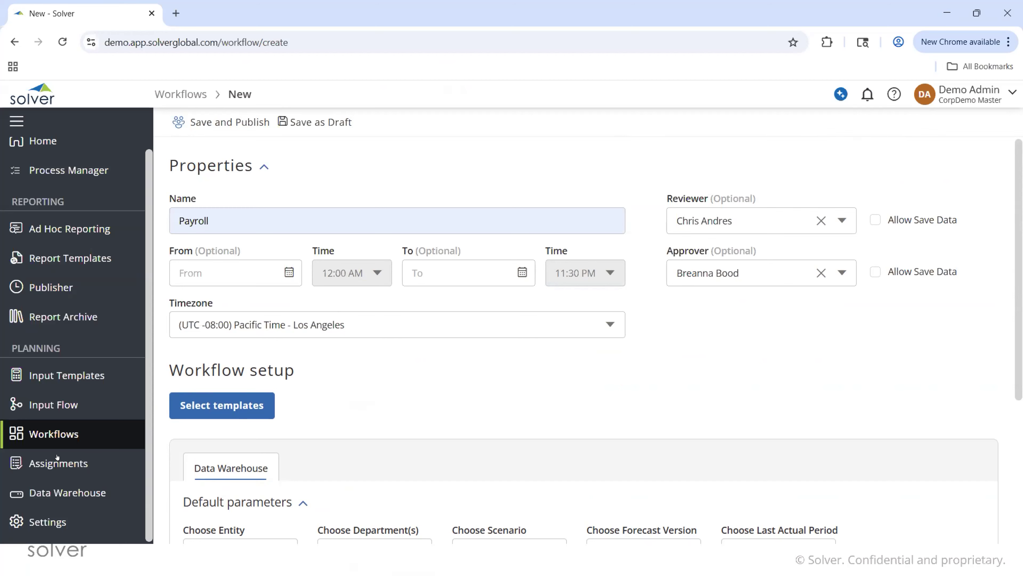
Leave the new workflow unsaved and open the B204 - Personnel assignment of 5. Annual Budget - Departments
left_click(48, 465)
left_click(608, 406)
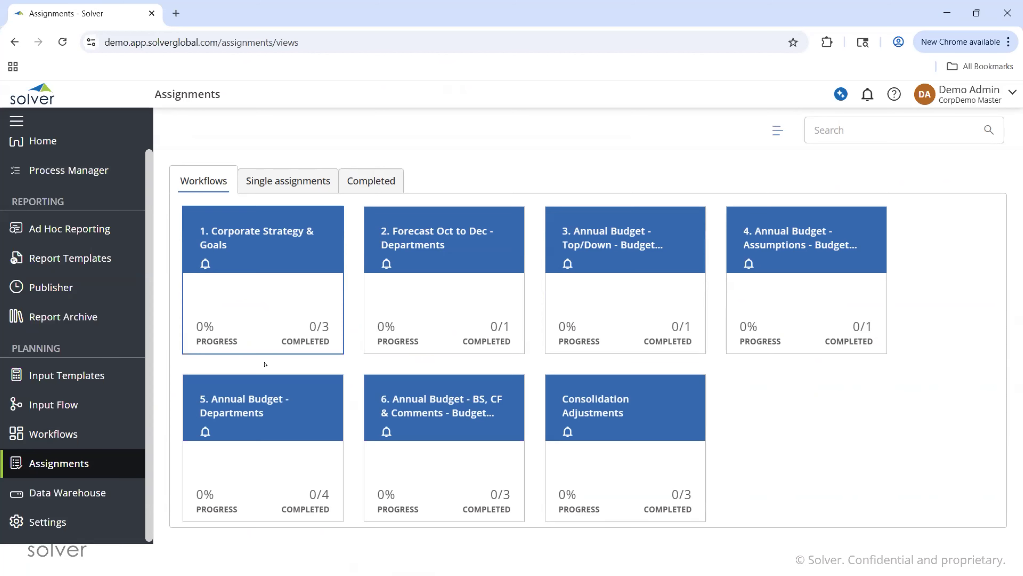
left_click(233, 411)
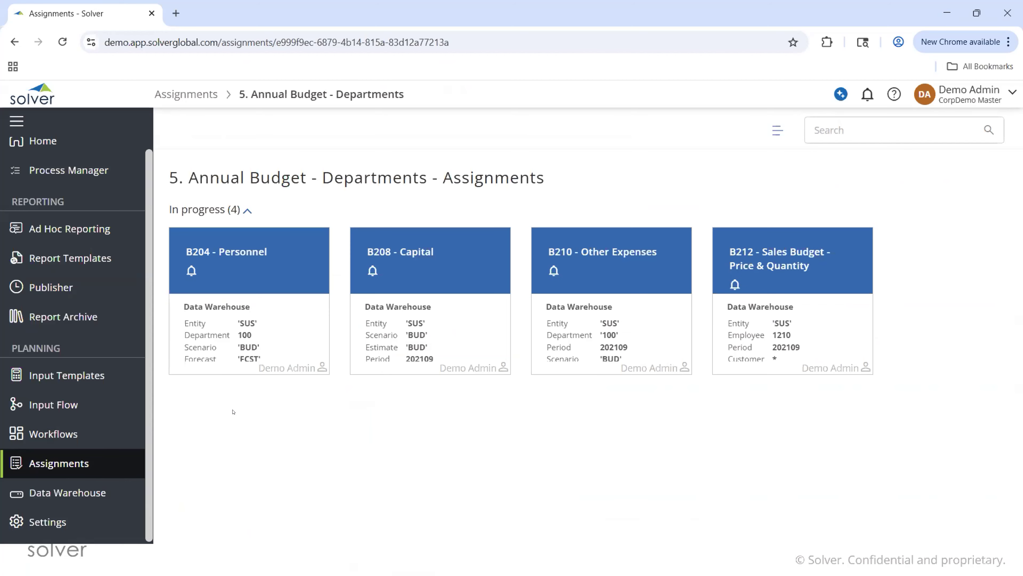
left_click(211, 256)
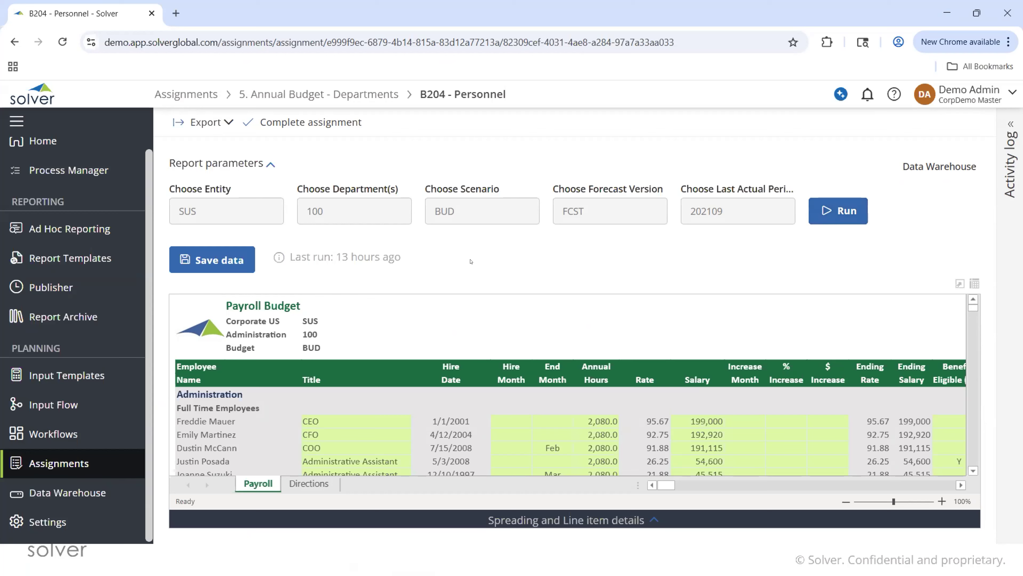
Expand the Payroll Budget sheet to full view and set the annual hours of To Be Hired #3 to 2090
scroll(952, 285, "down", 1)
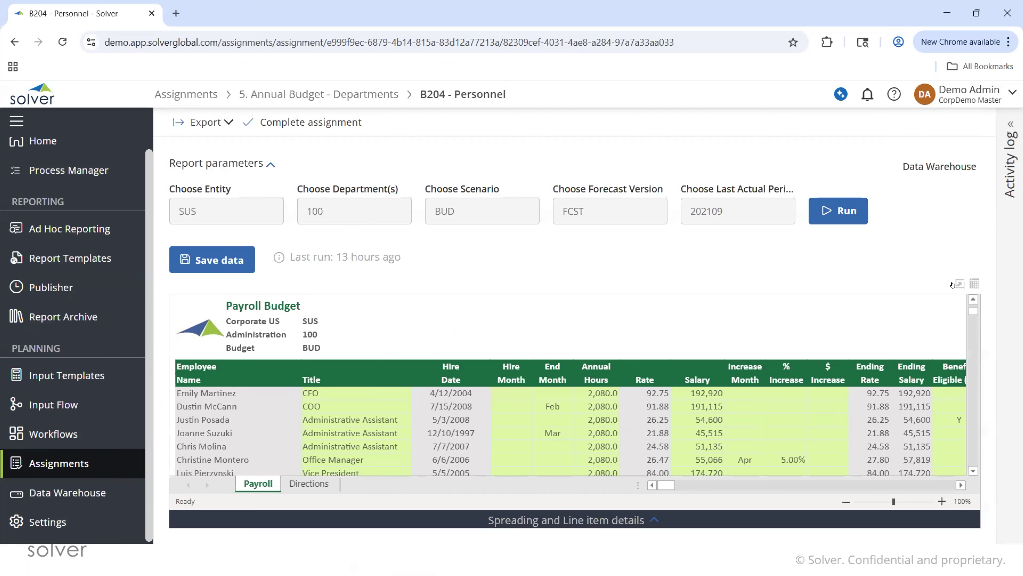
left_click(960, 284)
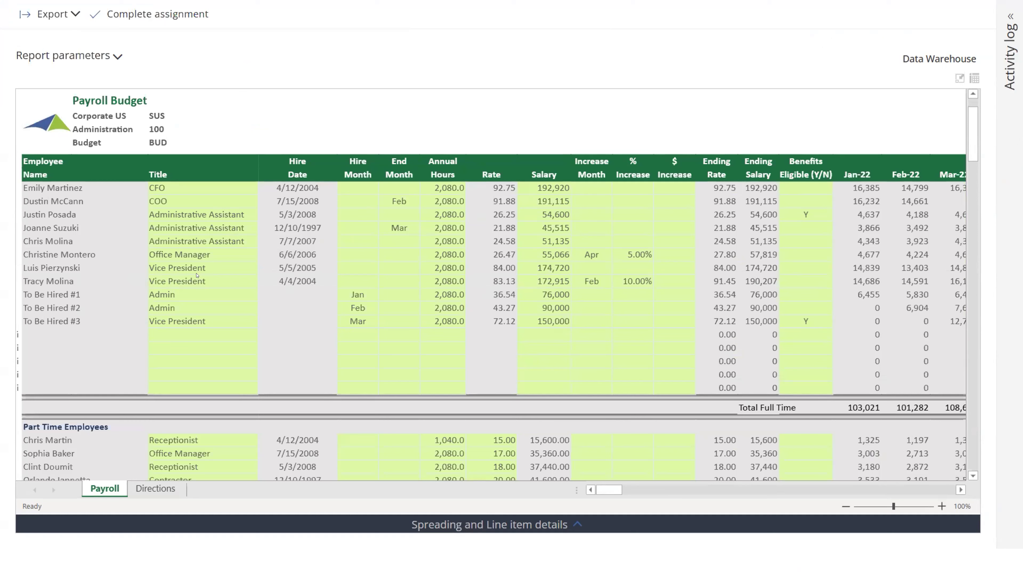
left_click(447, 321)
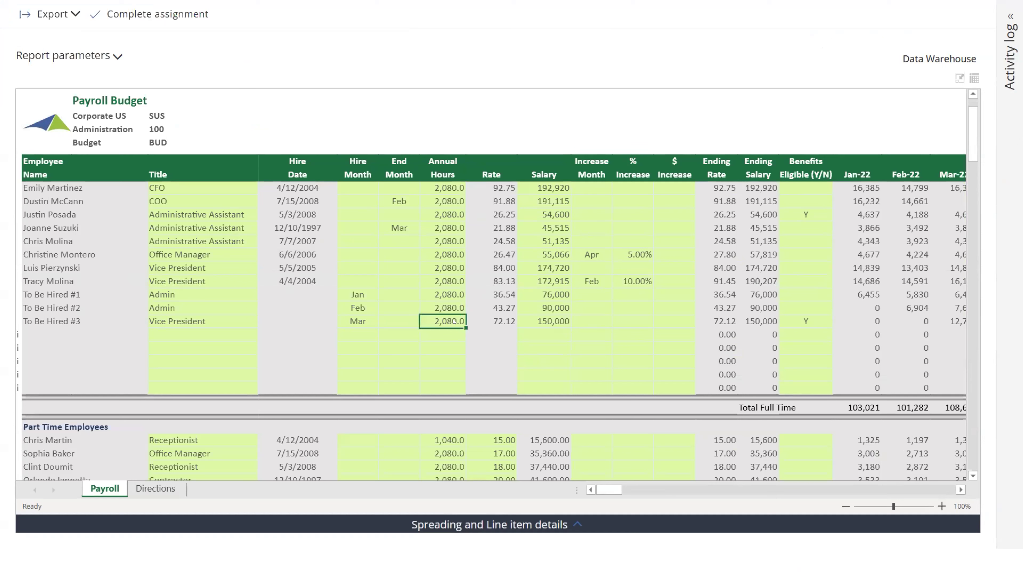
key("F2")
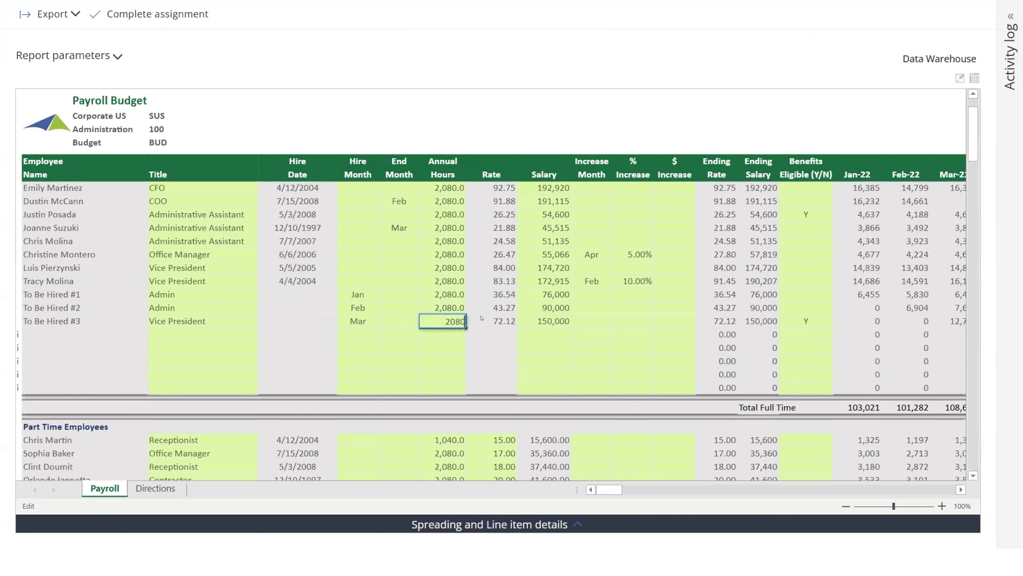
key("BackSpace")
key("BackSpace")
type("90")
key("Return")
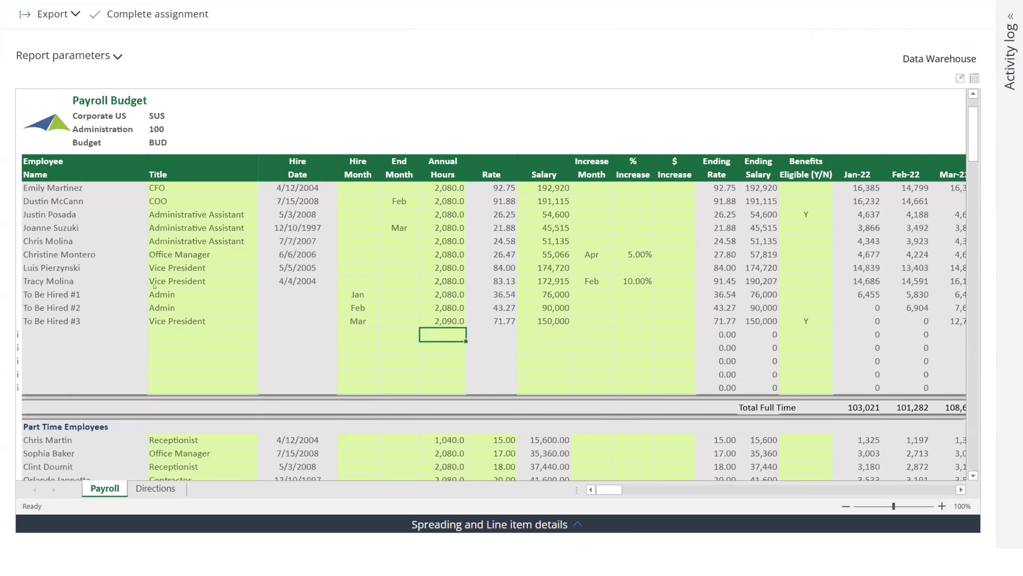
Look over the payroll rows and monthly columns, restore the normal view and save the budget data
scroll(388, 295, "down", 2)
scroll(684, 363, "up", 3)
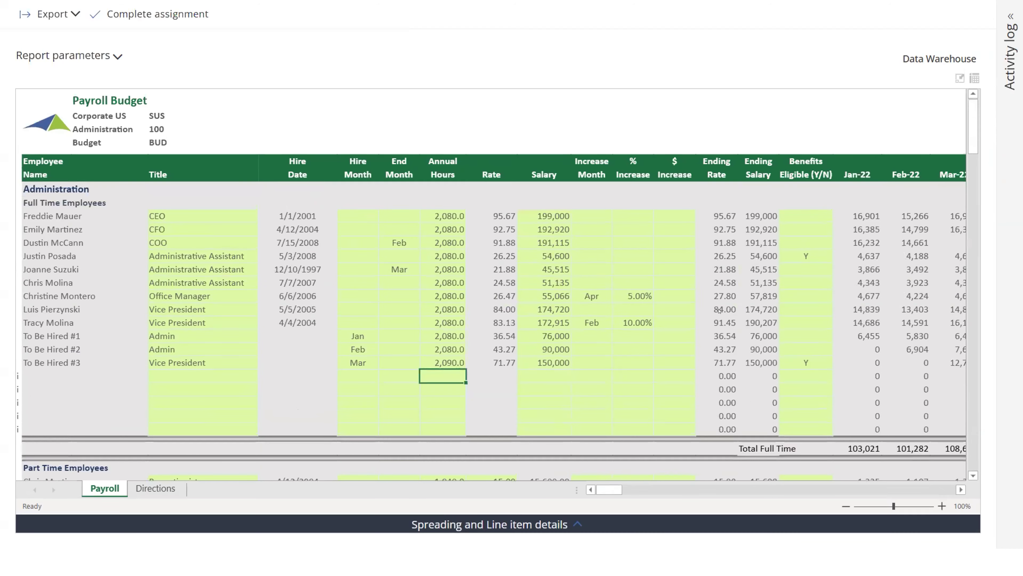
scroll(615, 490, "right", 10)
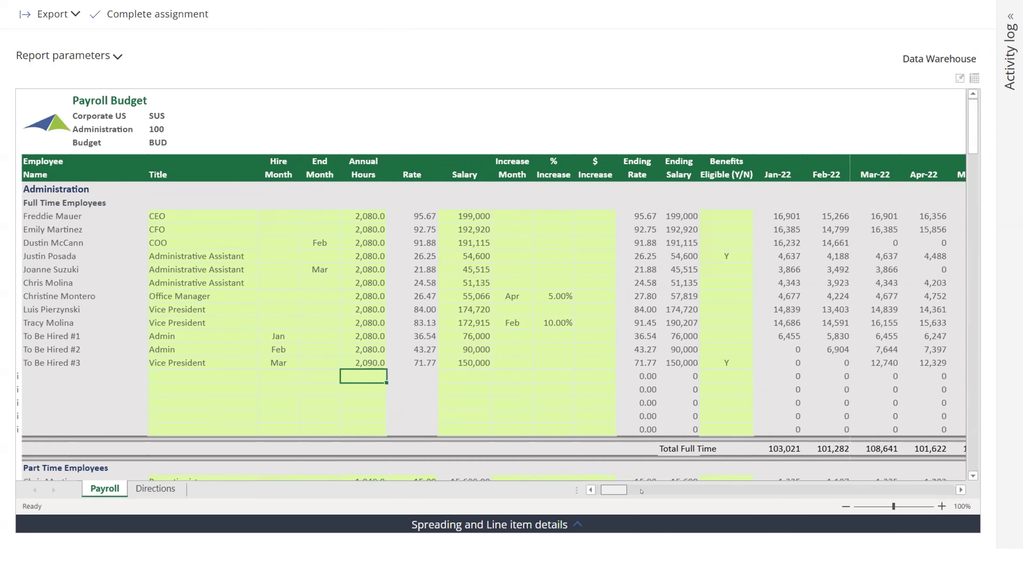
scroll(624, 490, "left", 8)
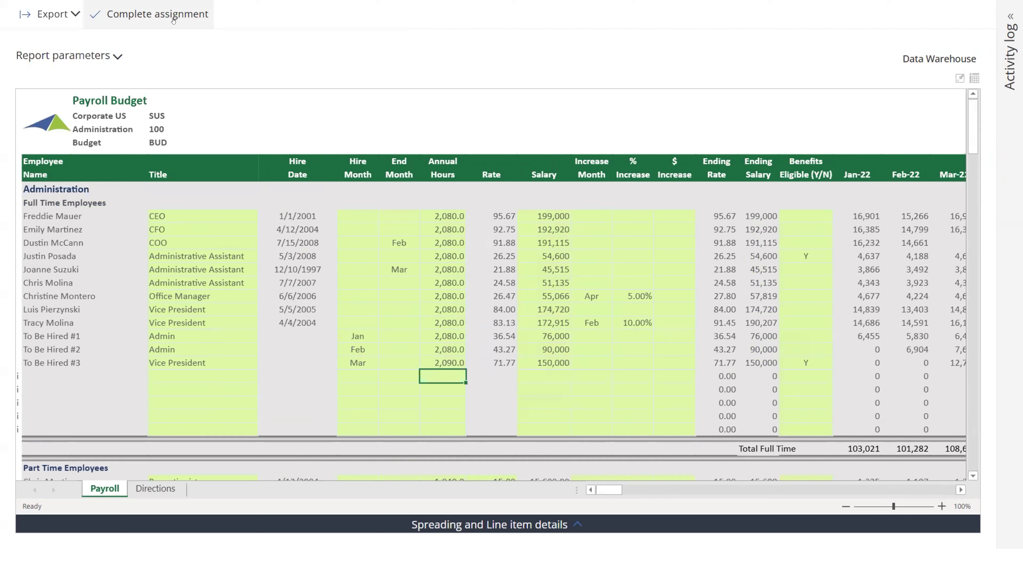
left_click(960, 77)
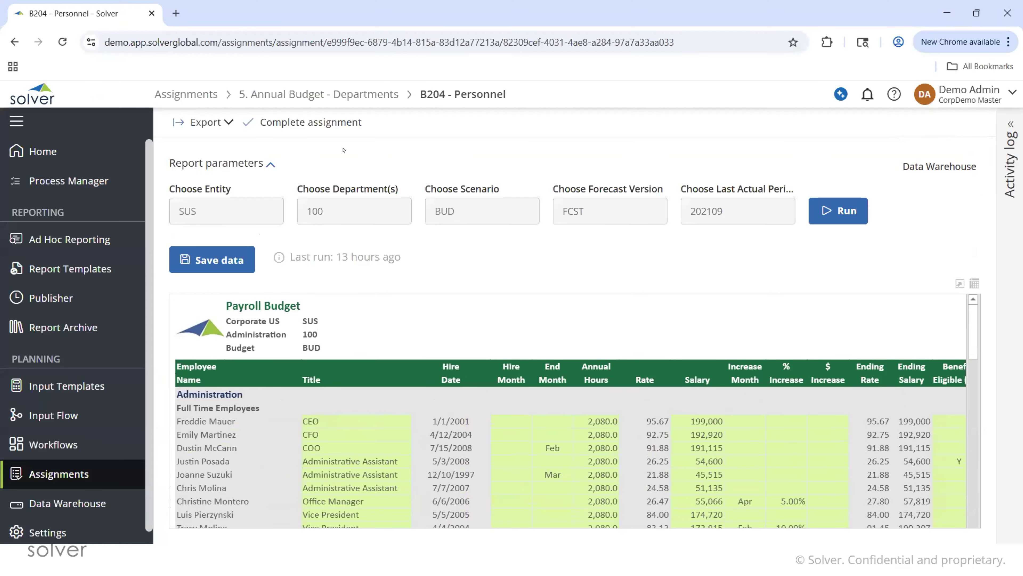
left_click(201, 261)
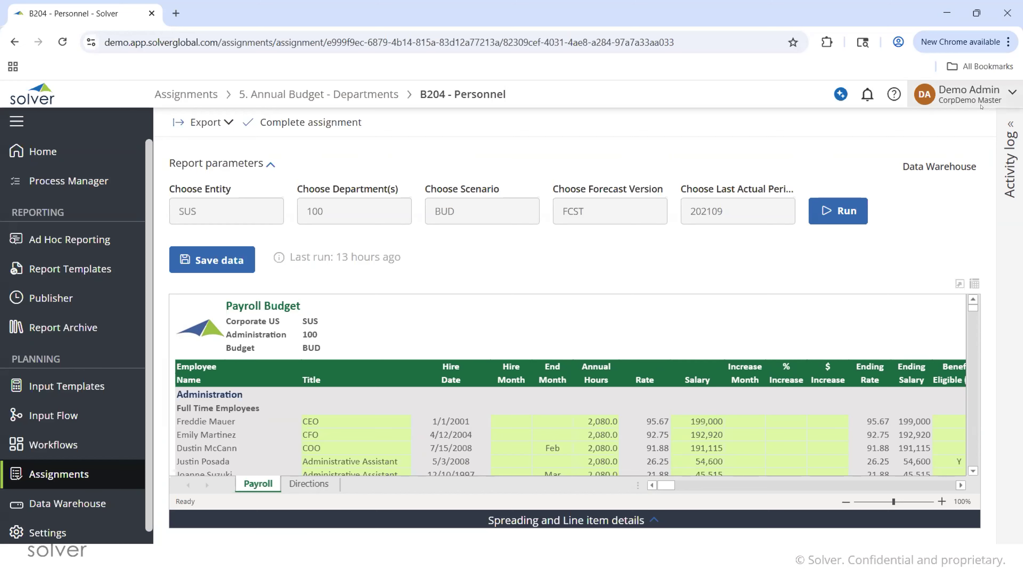
Review the comment and status entries in the assignment's activity log, and close the log
left_click(1010, 125)
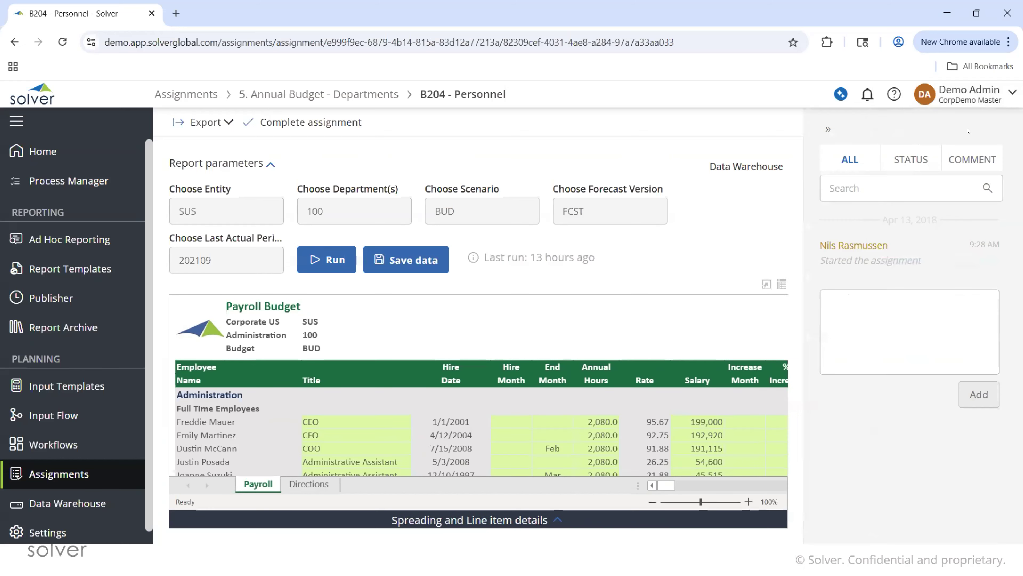
left_click(958, 159)
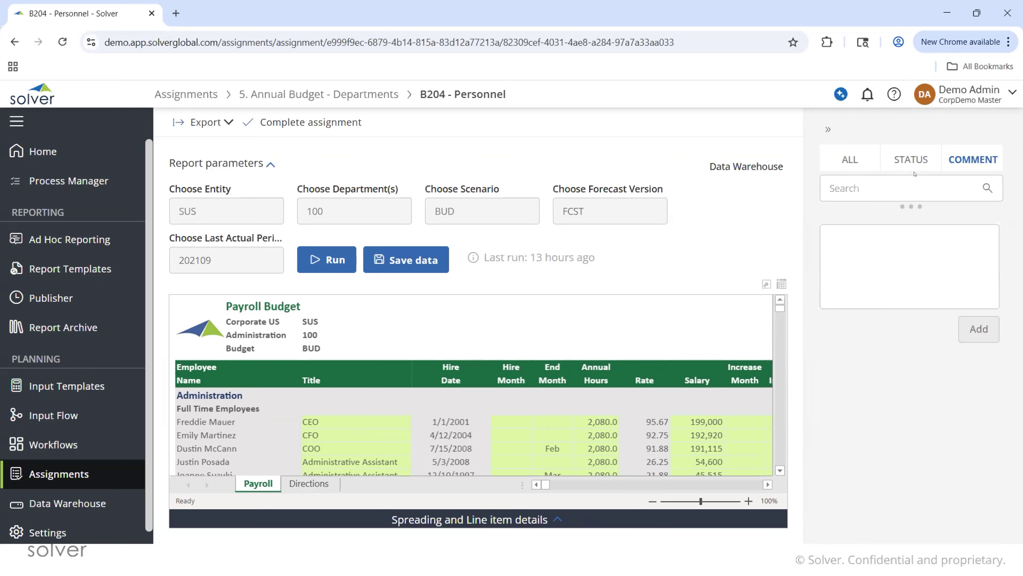
left_click(908, 165)
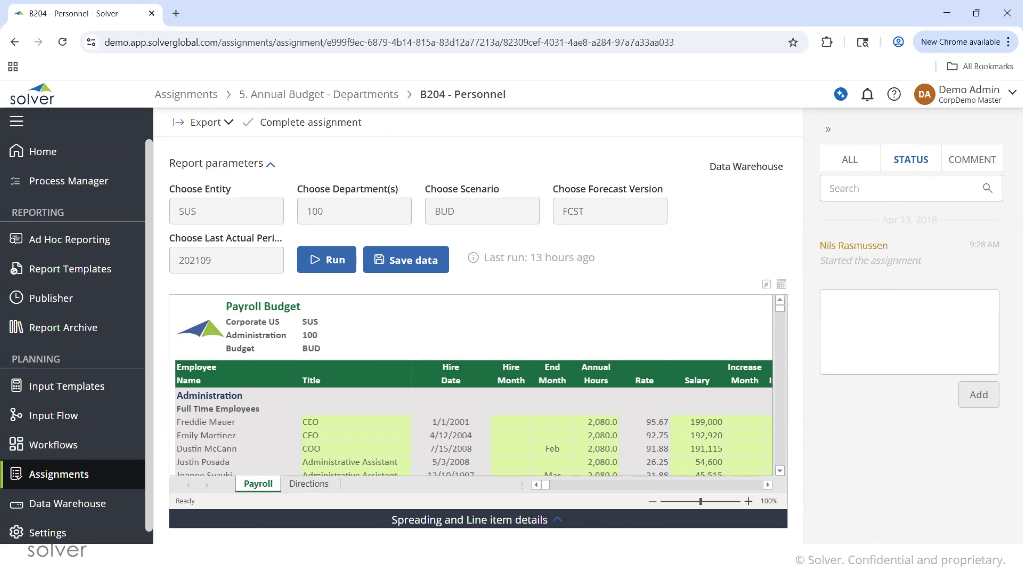
left_click(829, 132)
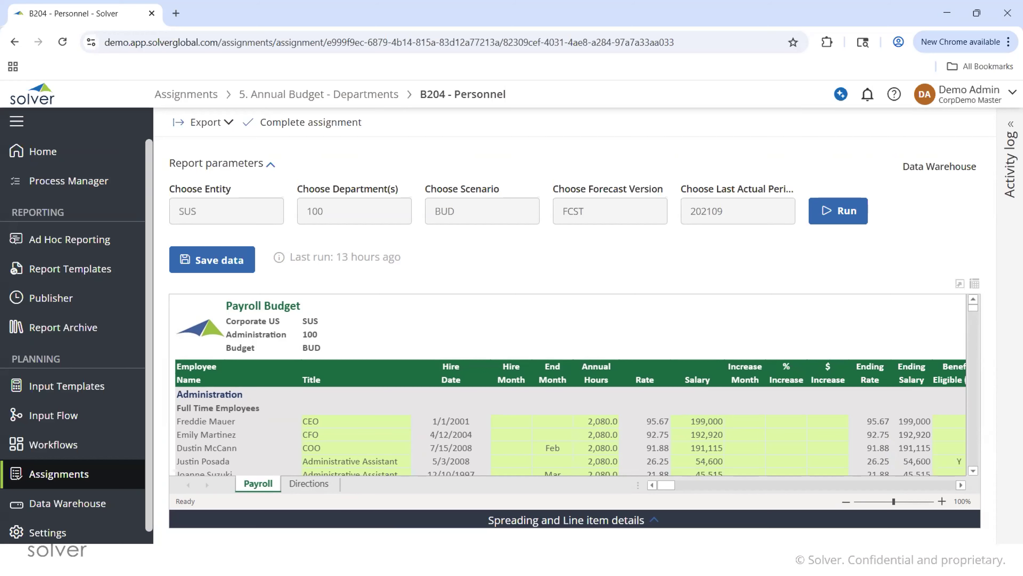
Leave the assignment and show the status board of the published workflow Payroll Budget (1)
left_click(53, 444)
left_click(576, 406)
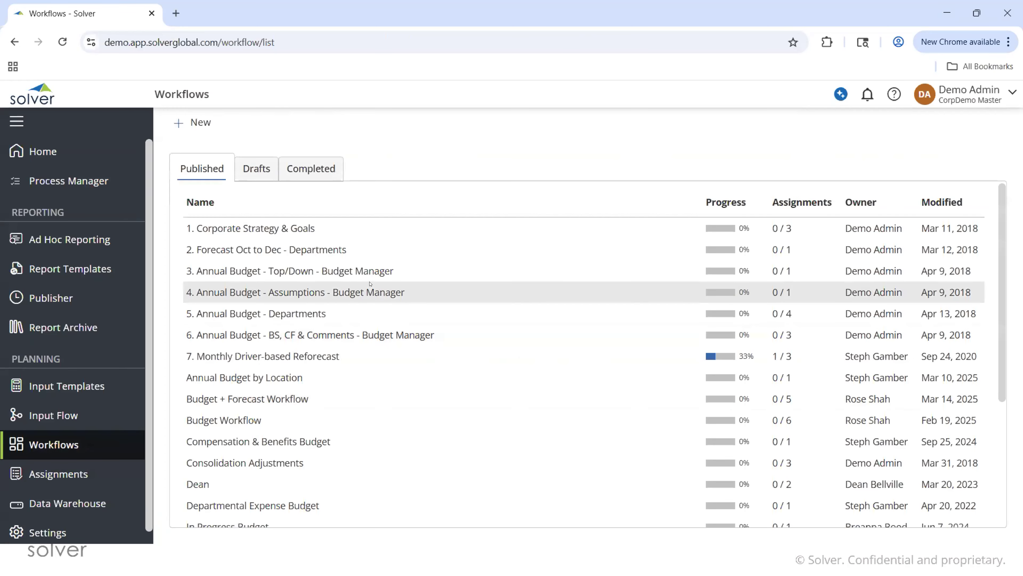
scroll(258, 411, "down", 5)
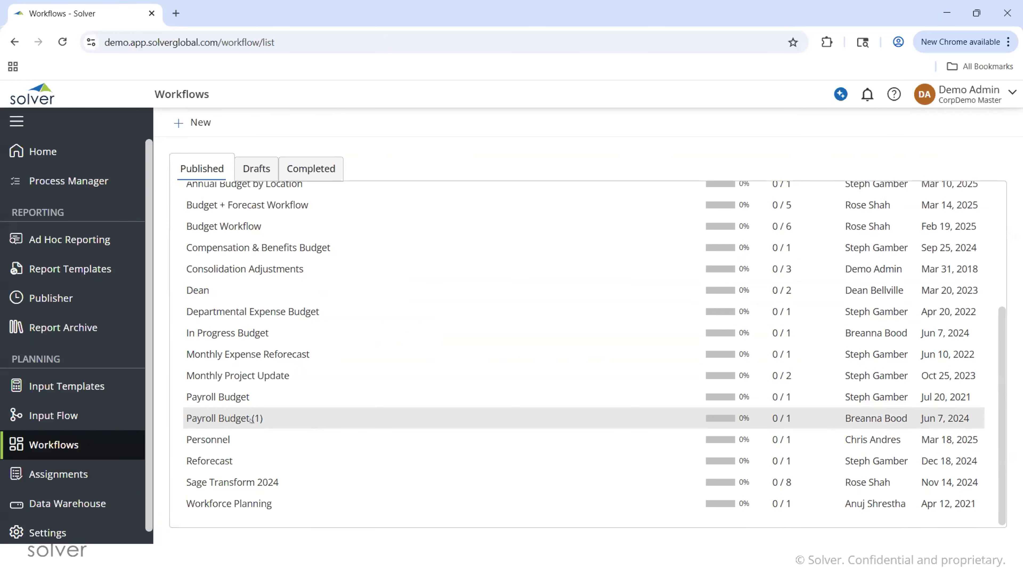
left_click(258, 417)
scroll(258, 383, "up", 5)
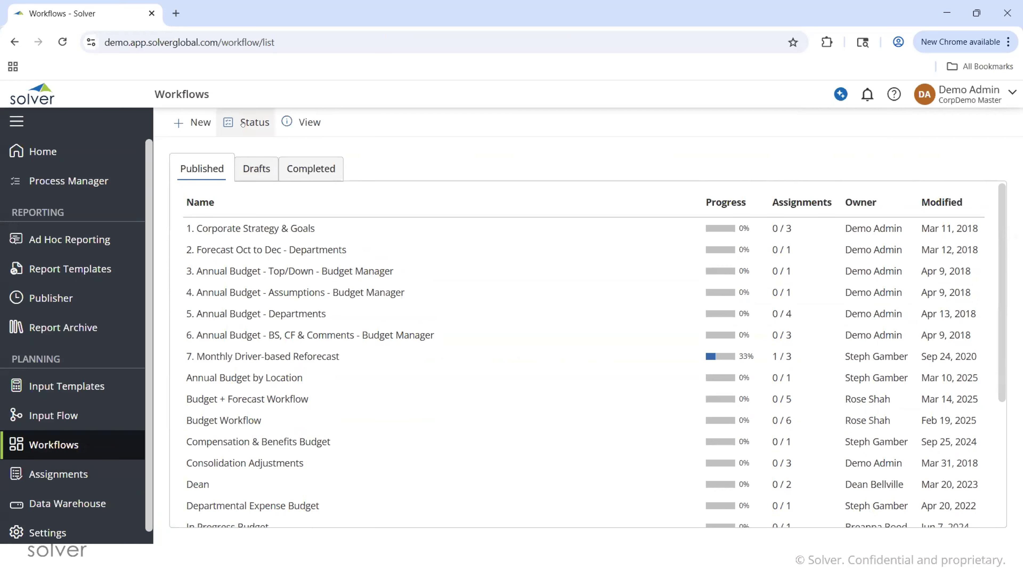
left_click(243, 123)
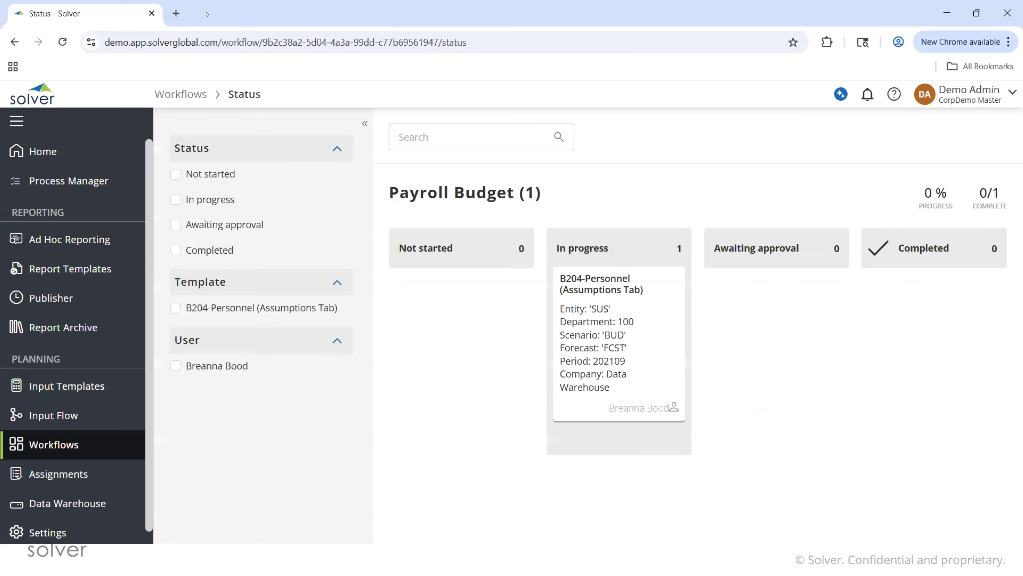
Snap the browser window to the upper-left quarter of the desktop
key("super+Left")
key("super+Up")
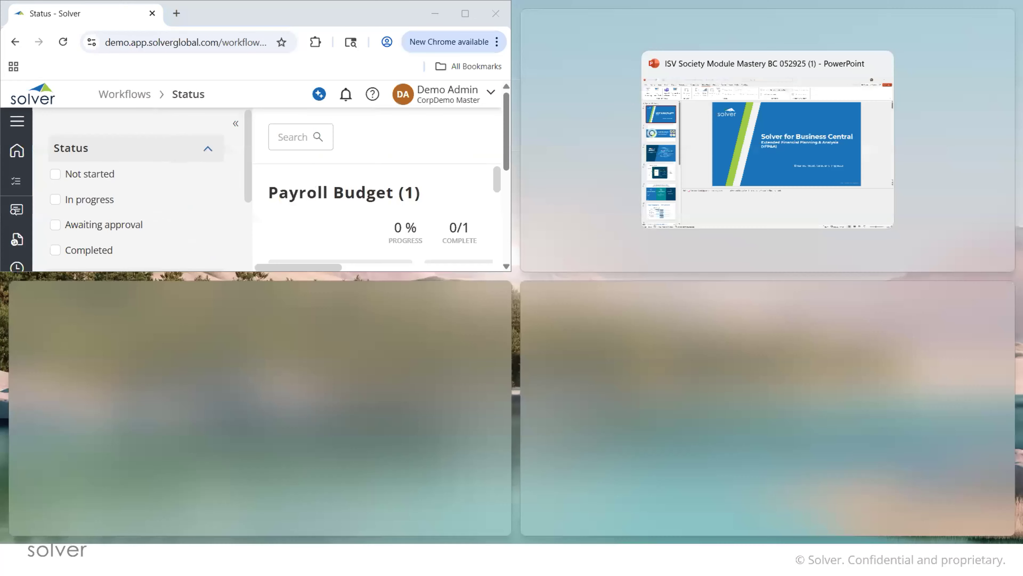